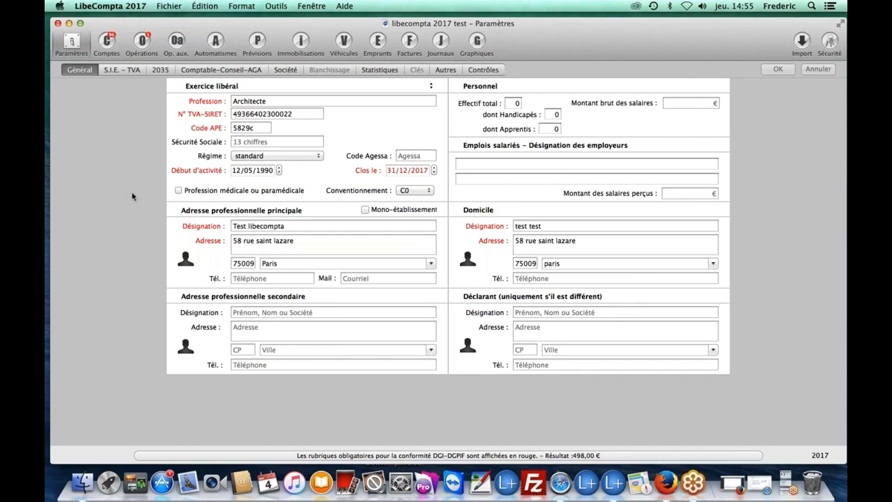
Step: Start a new fixed-asset purchase dated 04/05/2017 in account 218300 Matériel de bureau et informatique
click(301, 44)
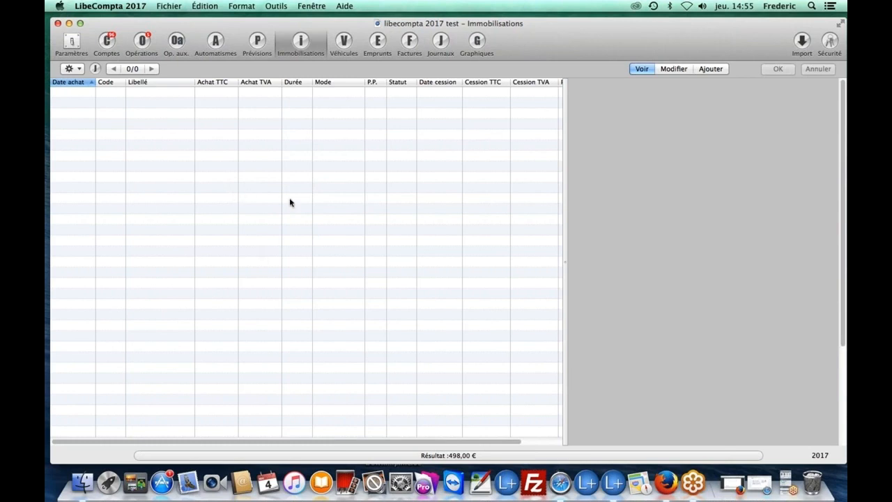
click(711, 69)
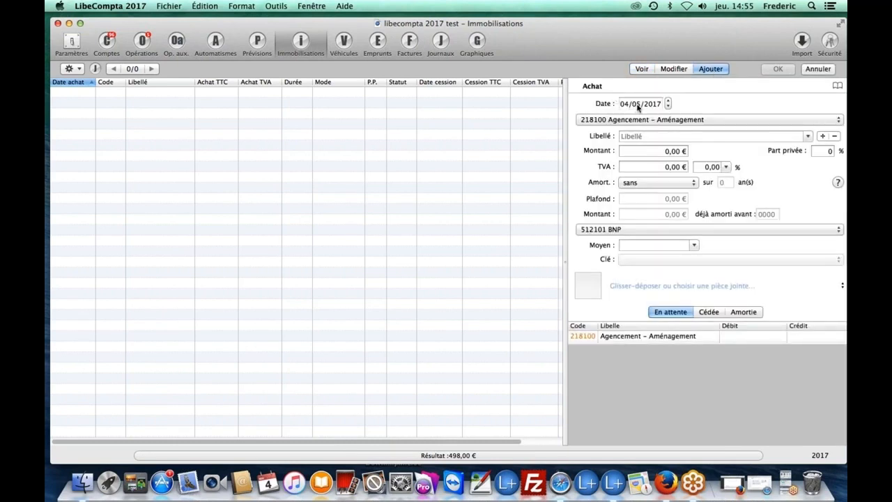
click(668, 100)
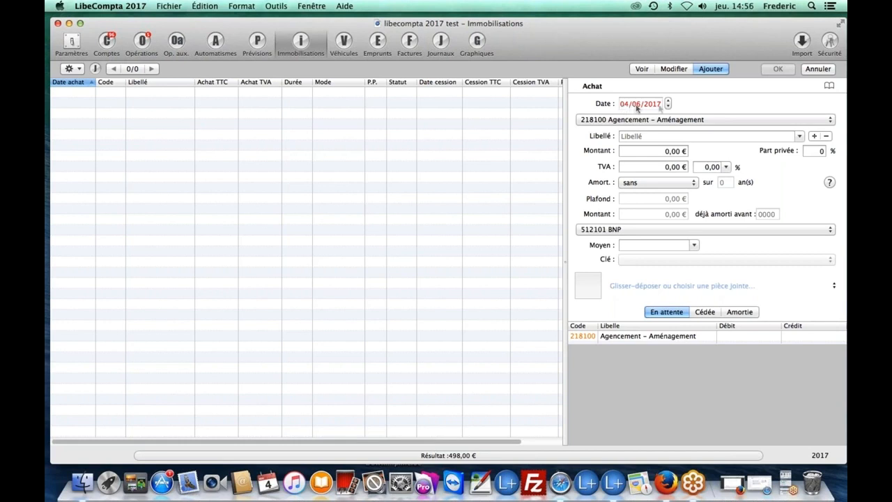
click(668, 107)
click(668, 106)
click(668, 101)
click(636, 121)
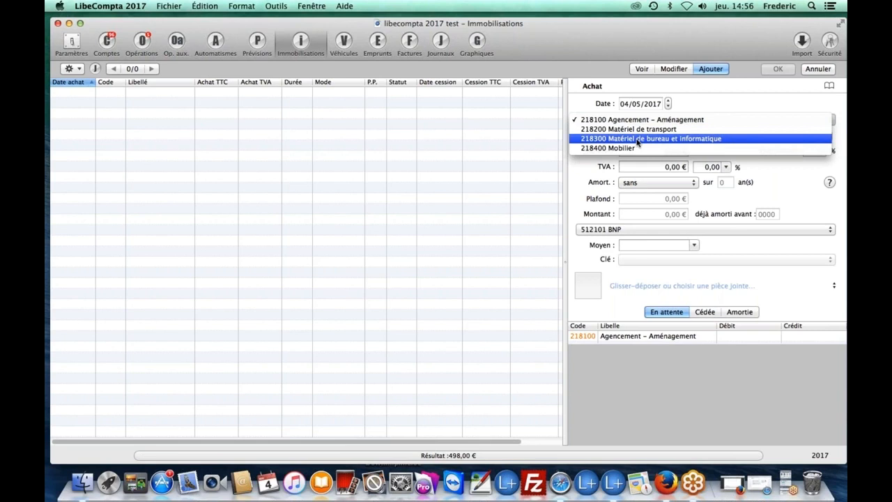
click(637, 138)
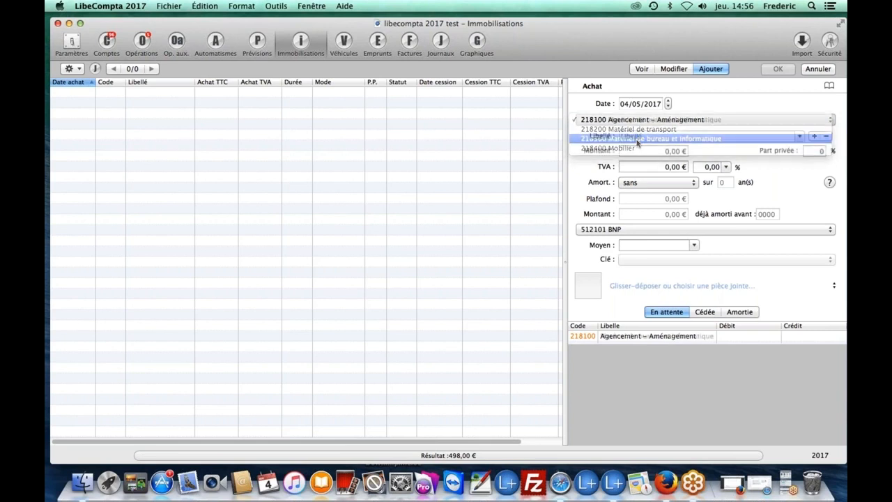
Step: Label the asset Mac and set its purchase amount to 1000 €
click(635, 139)
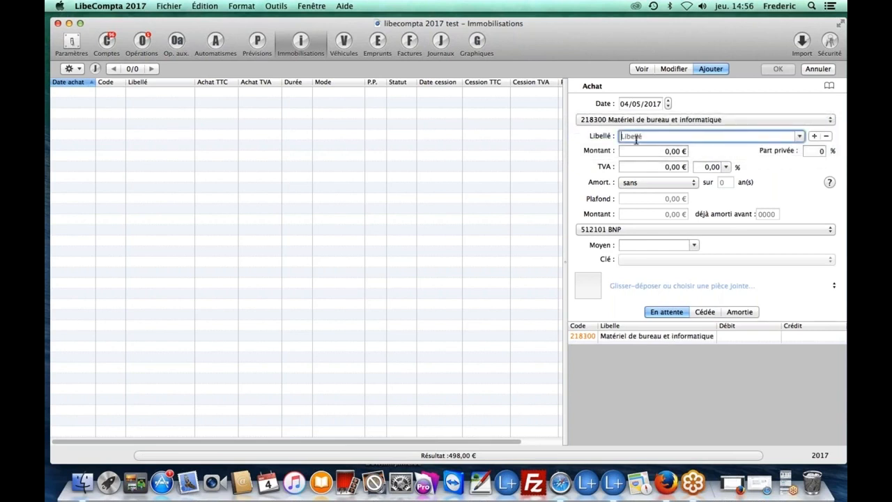
text(M)
key(BackSpace)
text(Mac)
click(643, 152)
drag(643, 151, 682, 151)
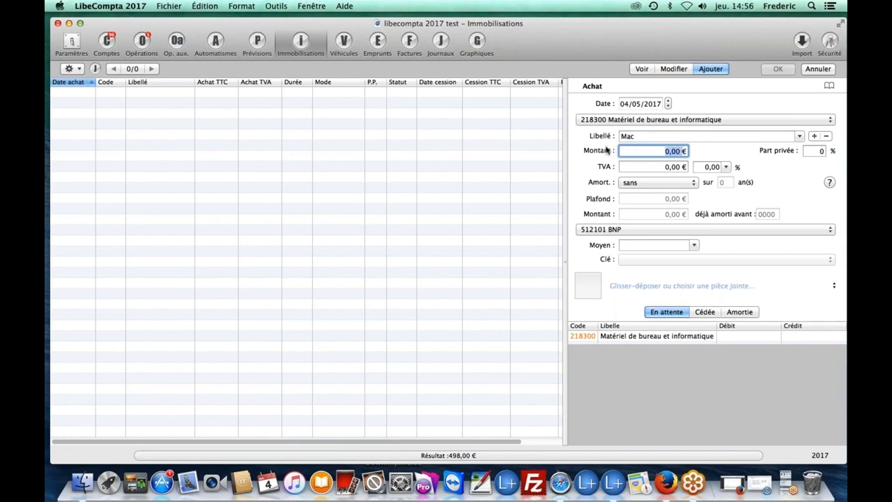
text(1000)
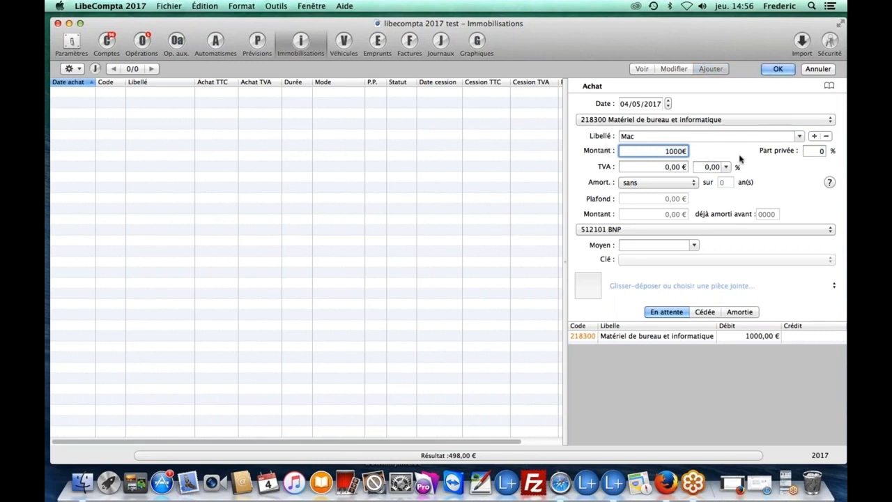
Step: Set the asset's private share to 20 % and its TVA rate to 20,00 %
click(812, 152)
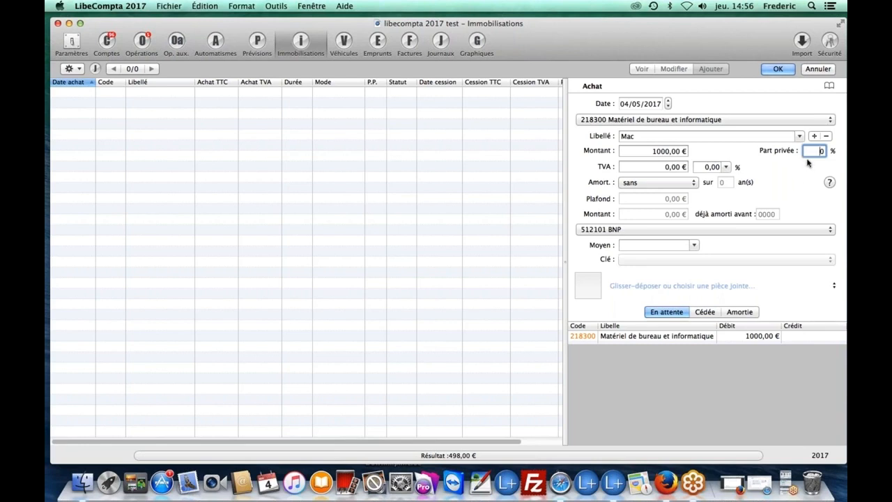
key(BackSpace)
text(20)
click(666, 167)
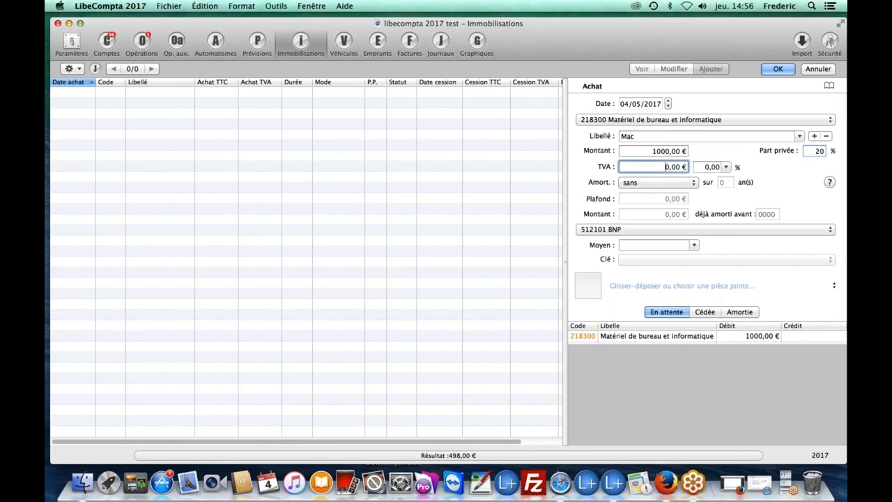
click(726, 167)
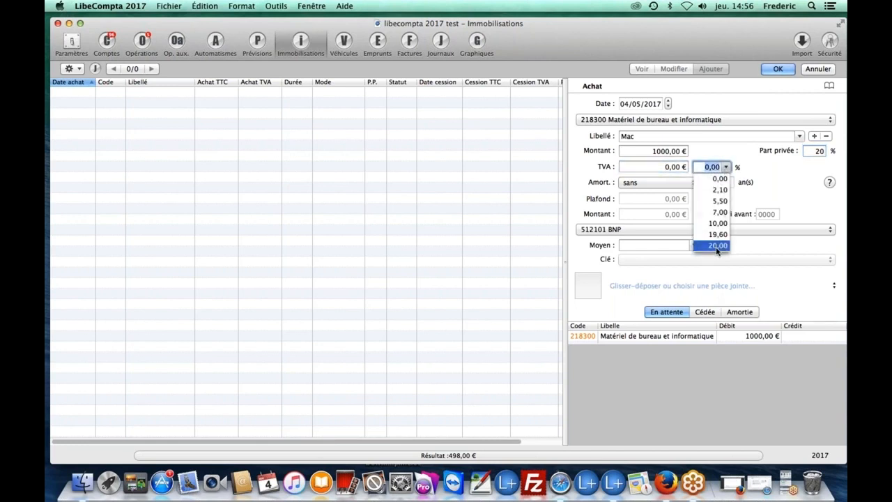
click(717, 245)
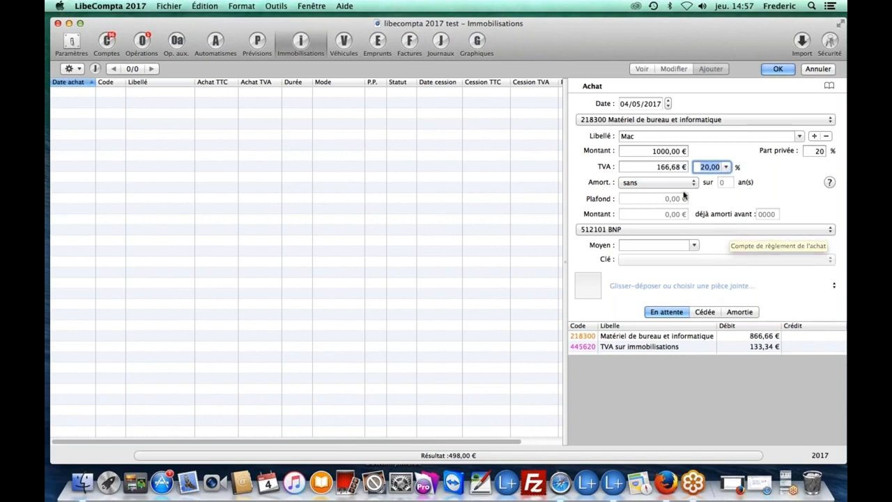
Step: Set the asset's depreciation to linéaire over 3 years
click(663, 189)
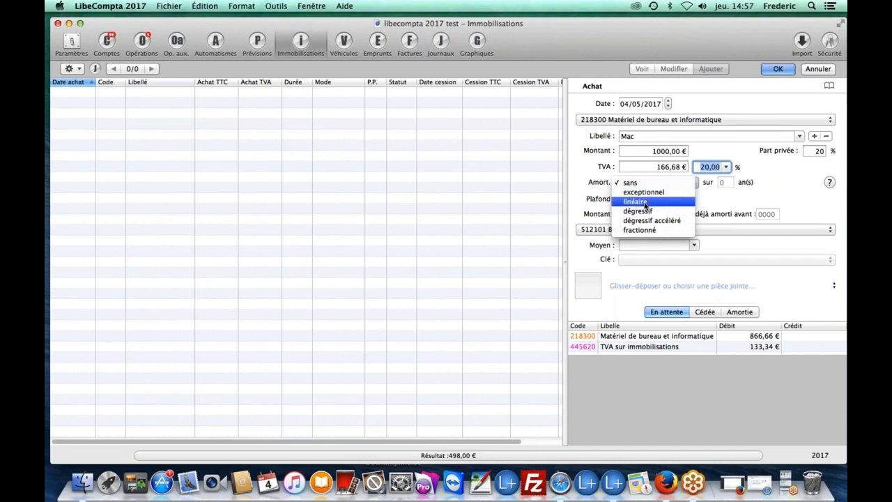
click(645, 202)
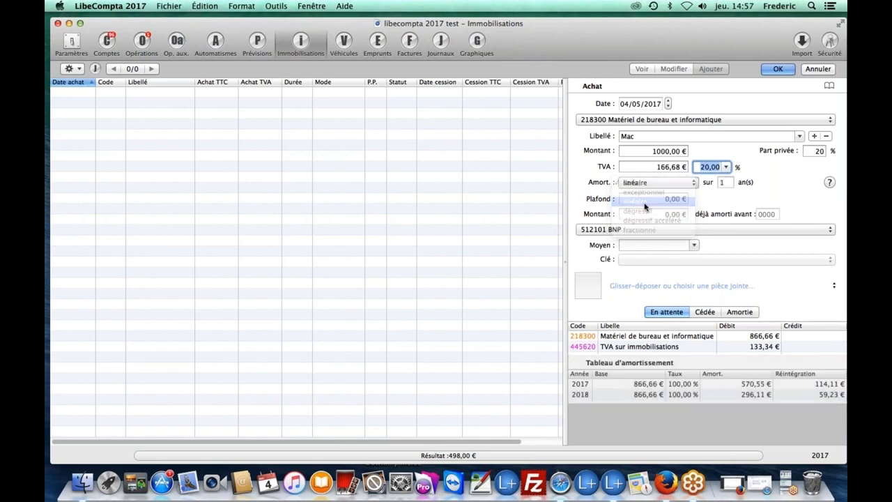
click(724, 182)
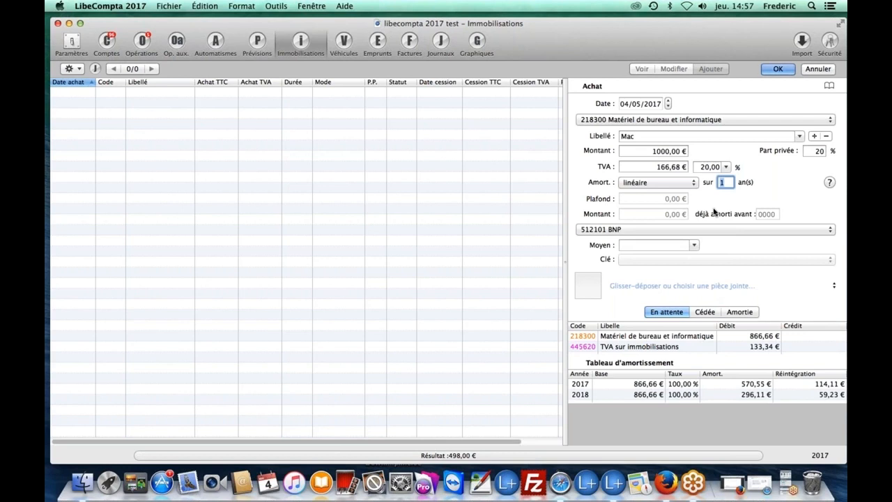
text(3)
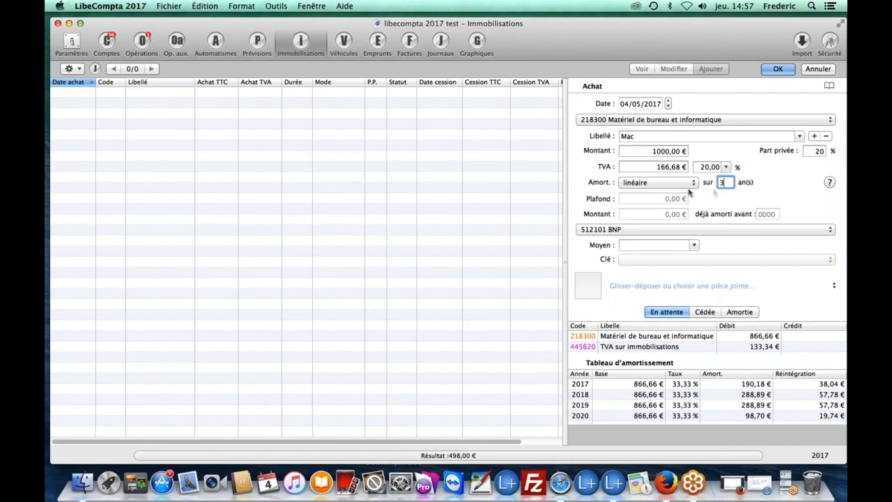
Step: Choose 512102 Société Général as payment account with CARTE as payment method, and save the asset
click(673, 233)
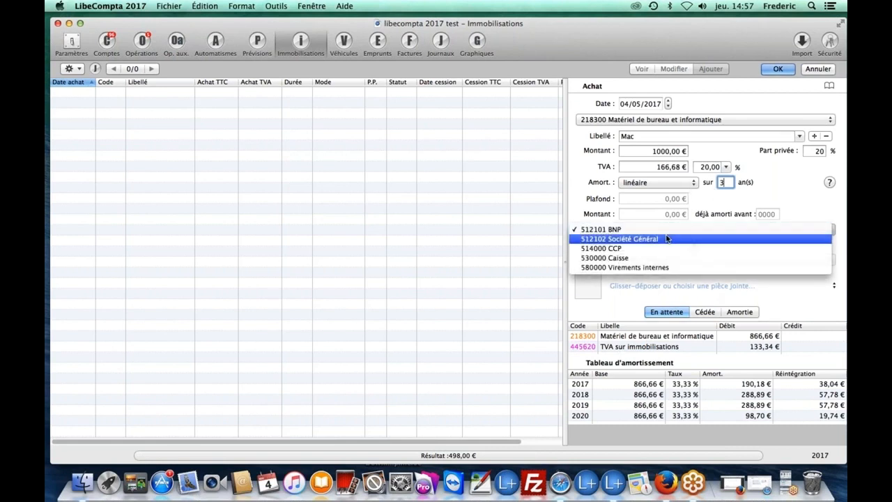
click(667, 238)
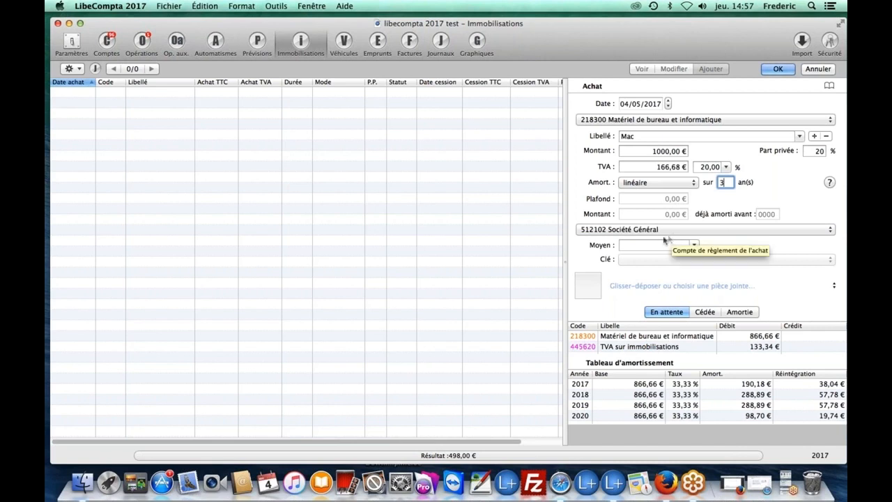
click(663, 246)
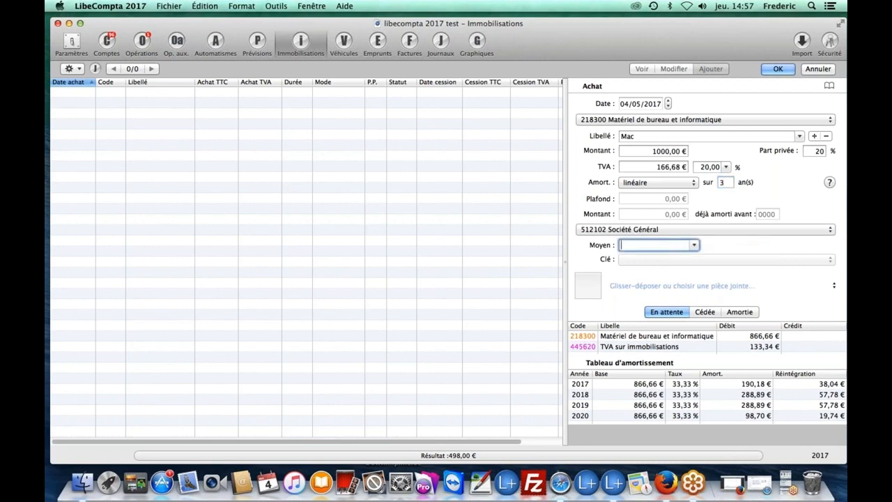
click(695, 245)
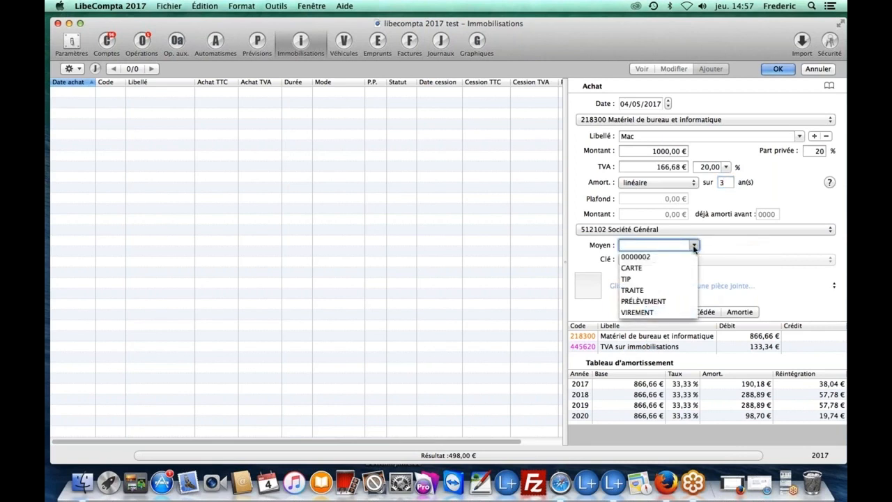
click(639, 268)
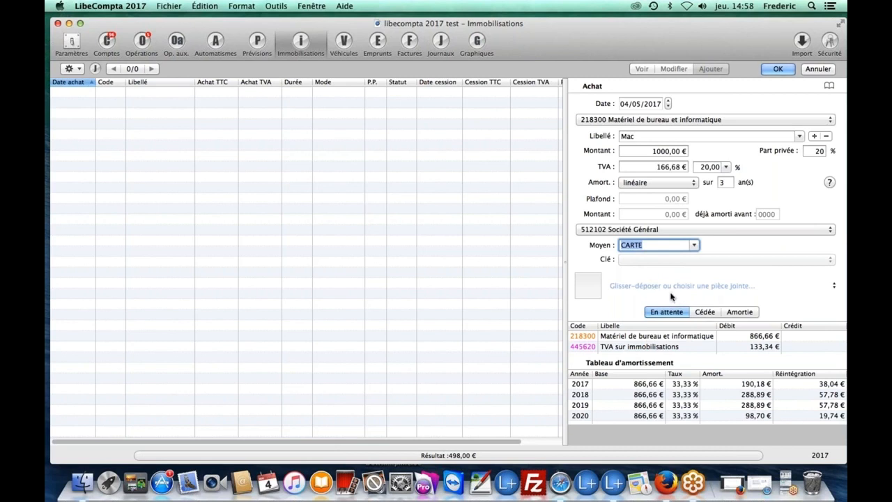
click(776, 73)
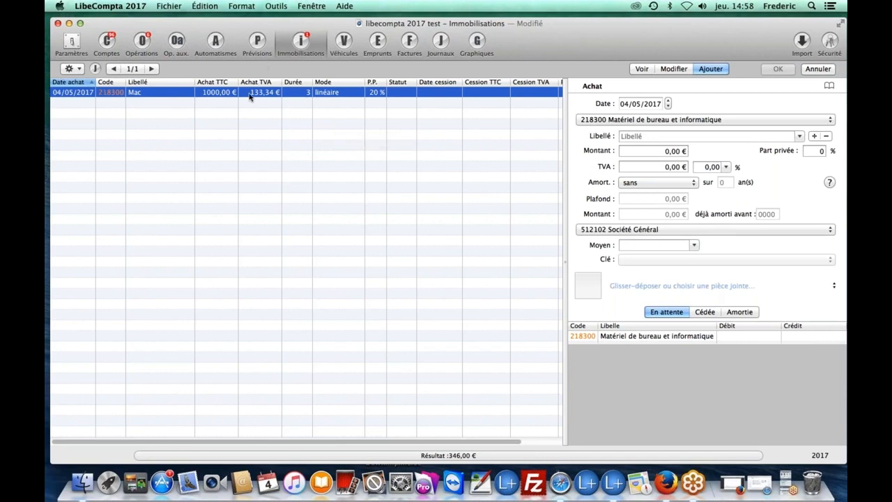
Step: Open the Mac asset's depreciation report, examine the 2017 reintegration and residual value, and close the report
double_click(117, 94)
click(118, 93)
double_click(117, 93)
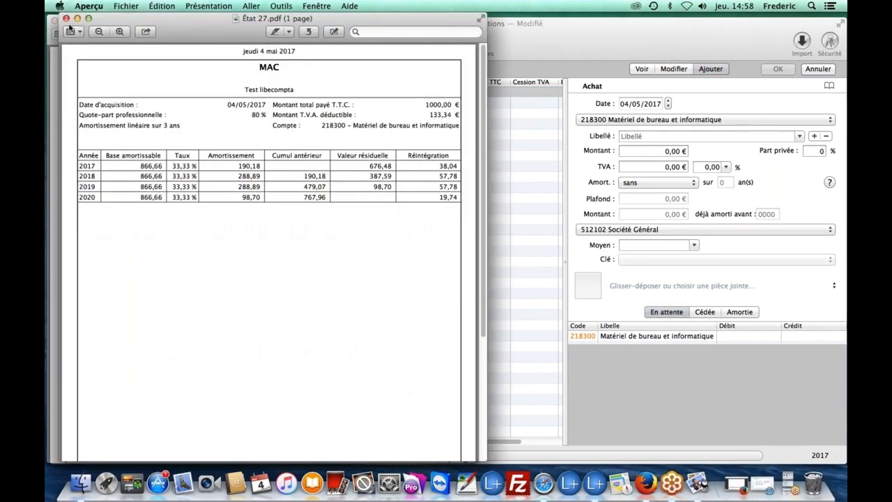
click(67, 18)
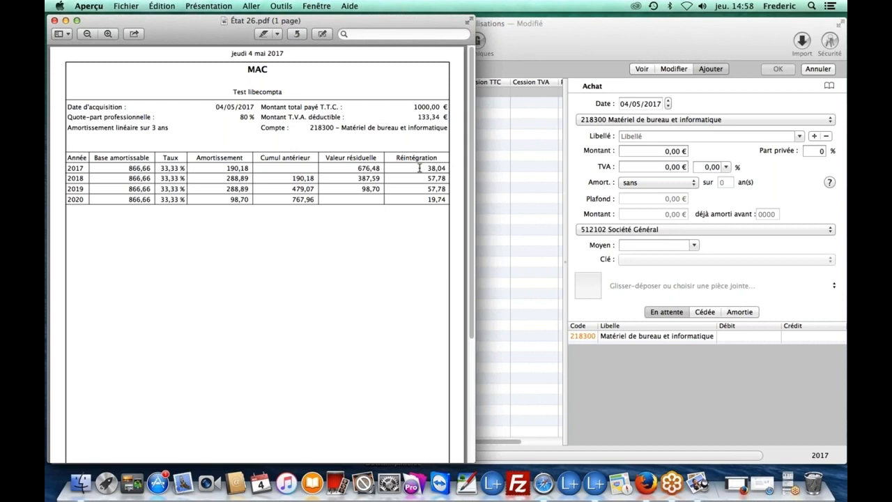
drag(424, 168, 442, 167)
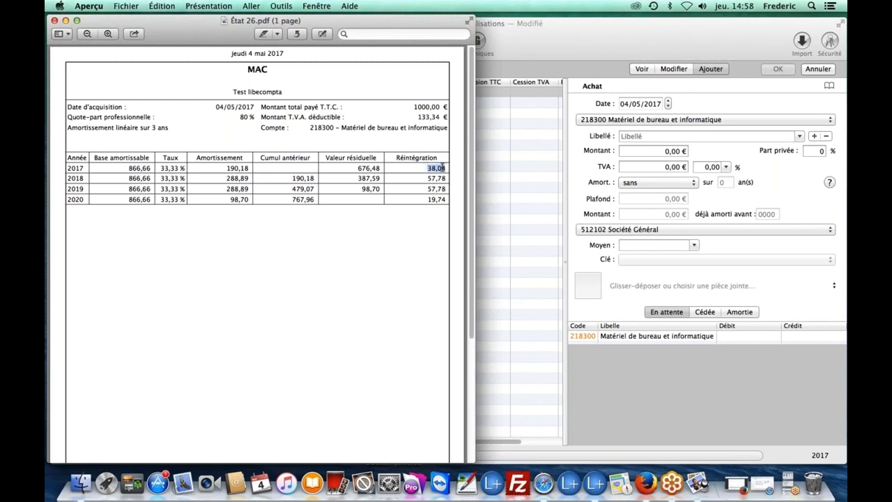
click(364, 167)
double_click(366, 168)
click(56, 21)
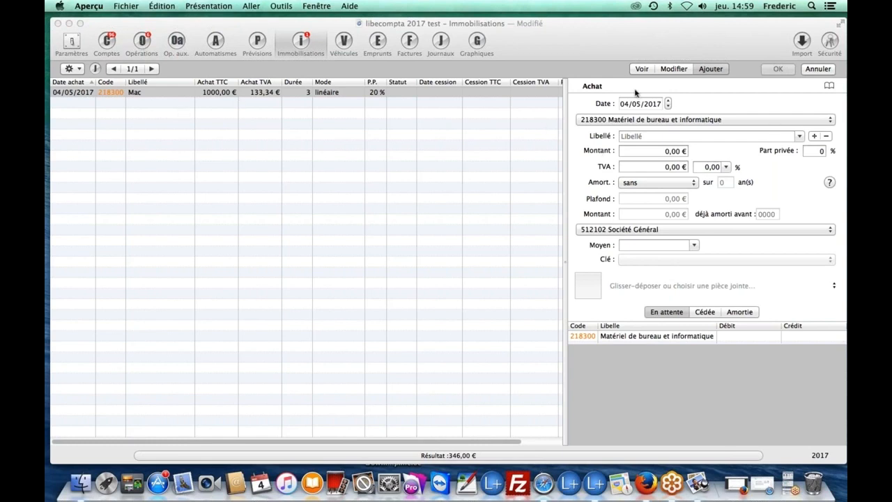
Step: Display the Mac asset in modification mode and examine its accounting entries and depreciation table
click(664, 73)
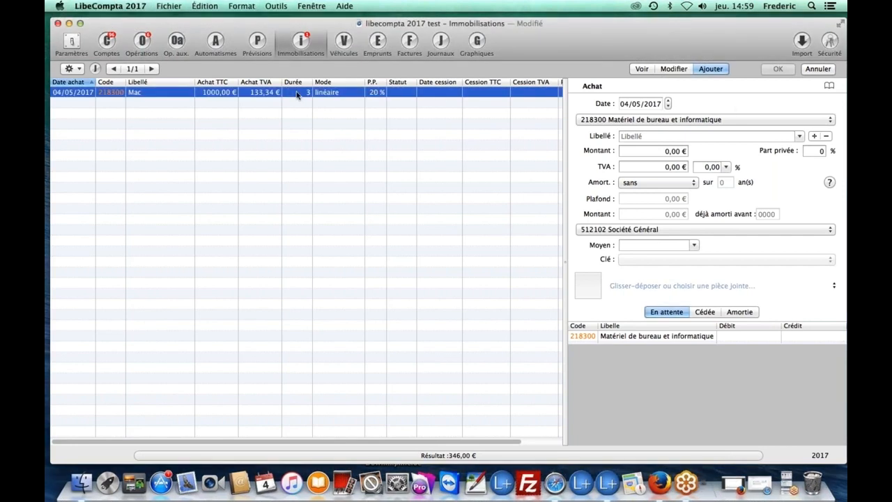
click(673, 69)
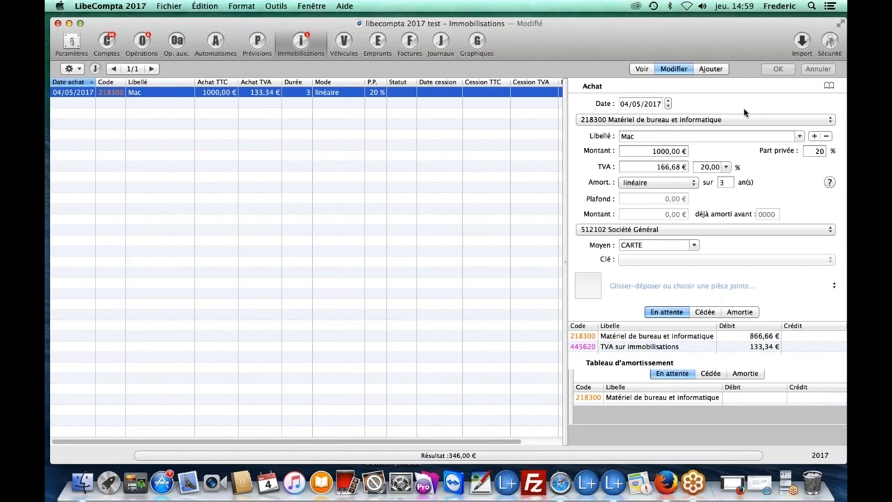
click(445, 174)
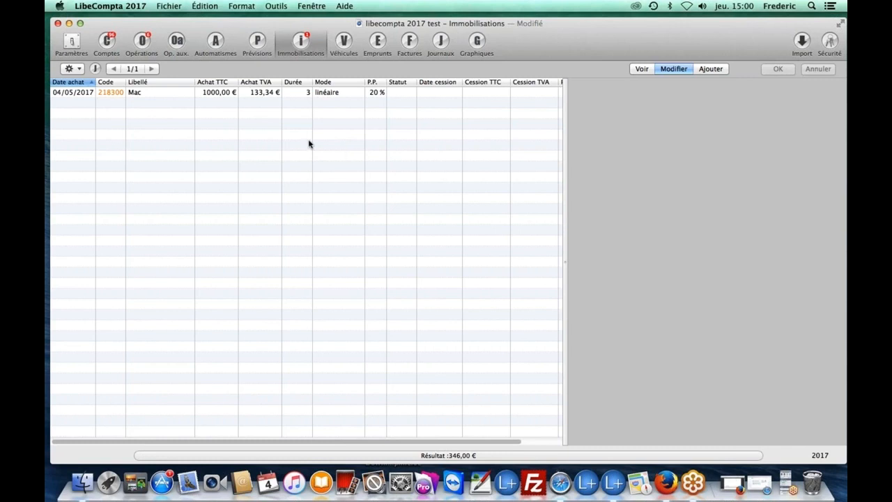
click(145, 99)
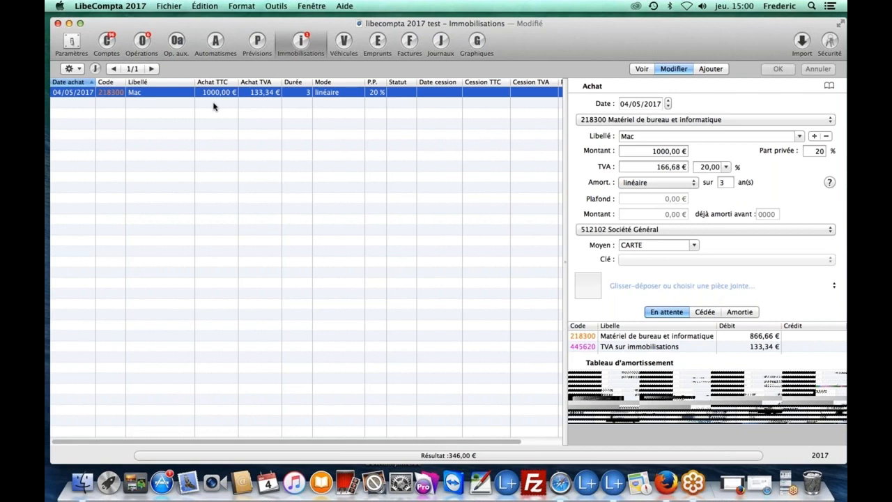
click(642, 69)
click(670, 69)
click(648, 396)
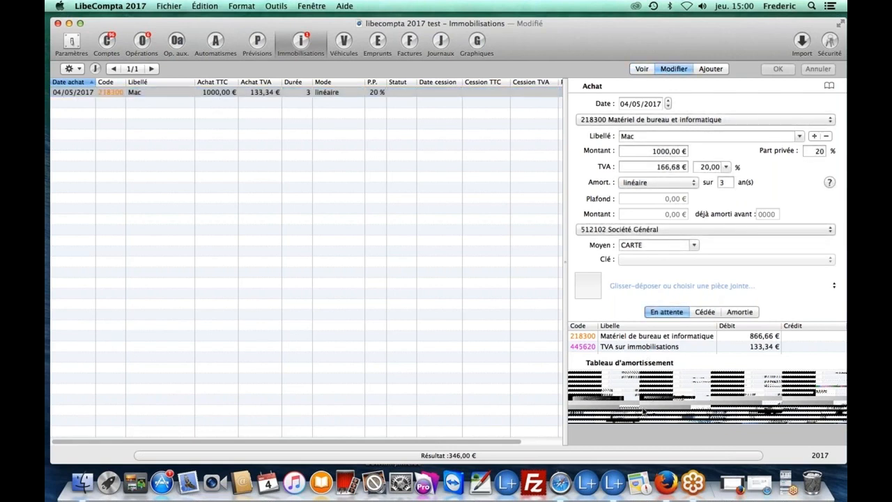
click(540, 365)
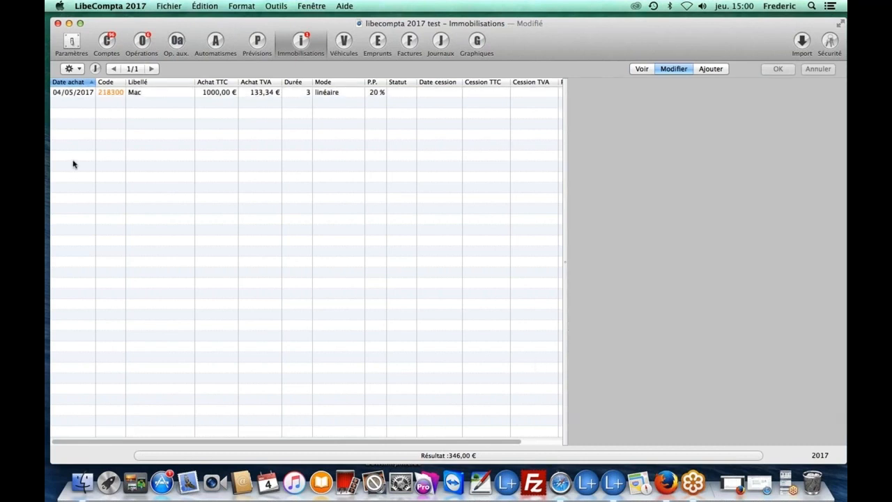
click(131, 94)
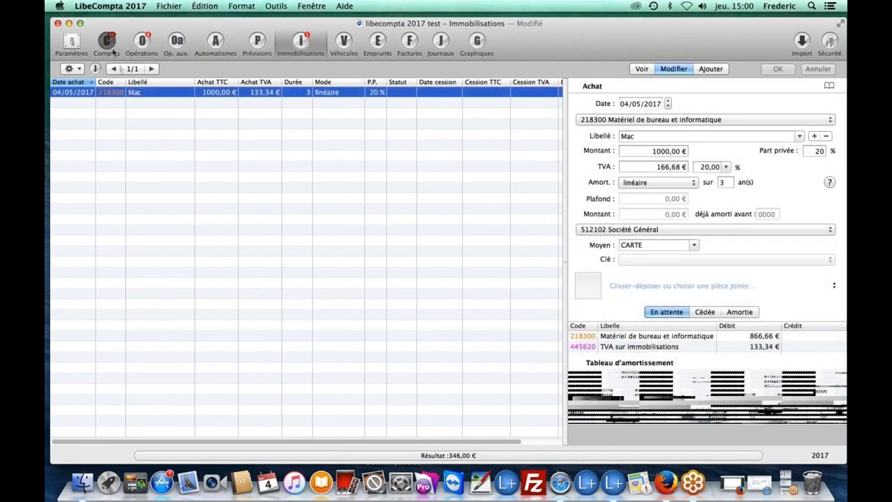
click(114, 50)
click(240, 188)
click(303, 47)
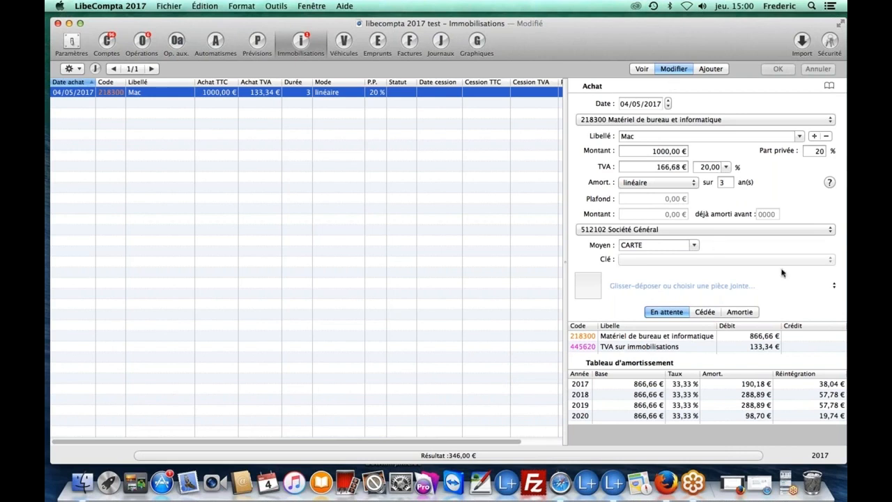
click(656, 387)
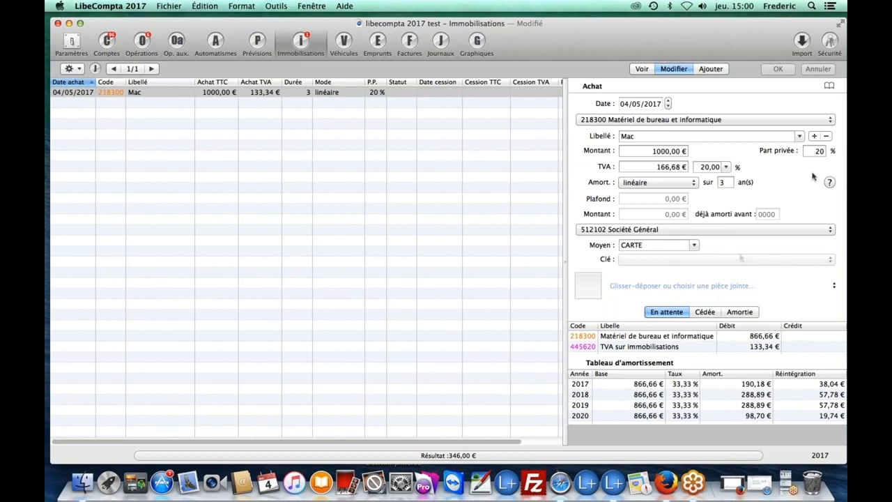
Step: Mark the Mac asset as Amortie and save the change
click(828, 87)
click(829, 87)
click(735, 314)
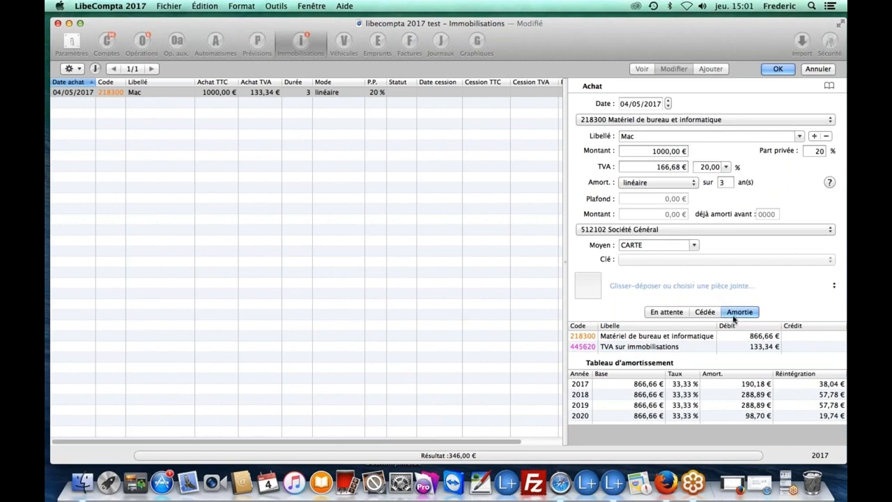
click(778, 69)
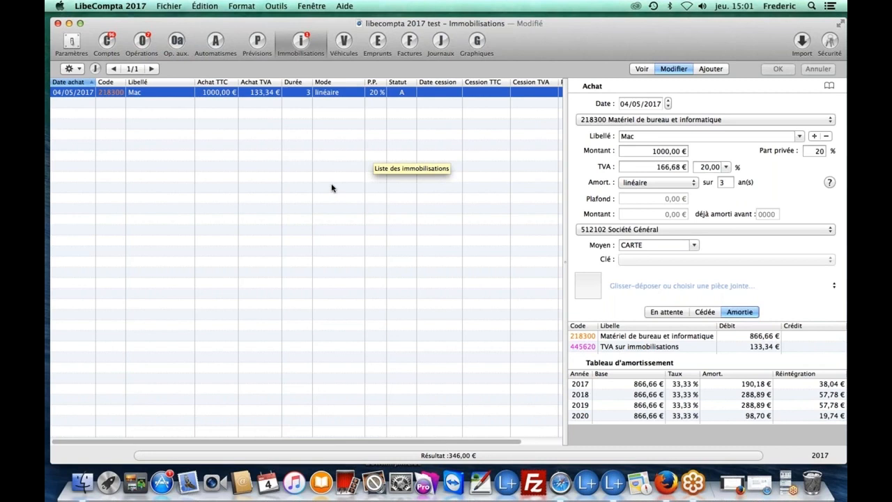
Step: Examine the accounting entries of the Amort. Mac operation in the operations list, and return to the fixed assets
click(142, 41)
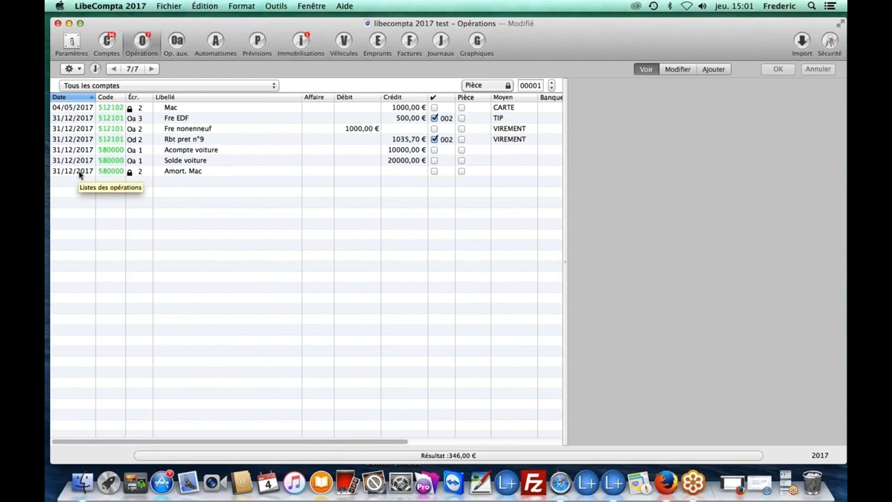
click(175, 173)
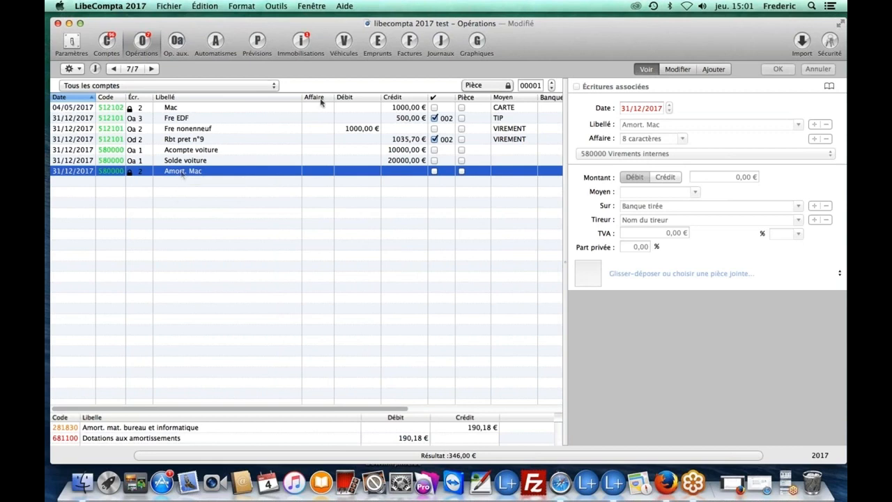
click(301, 43)
click(680, 387)
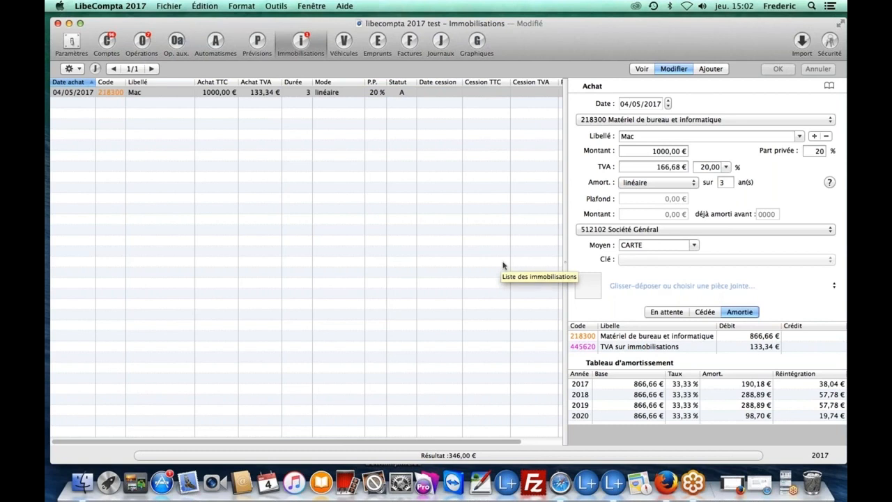
click(263, 144)
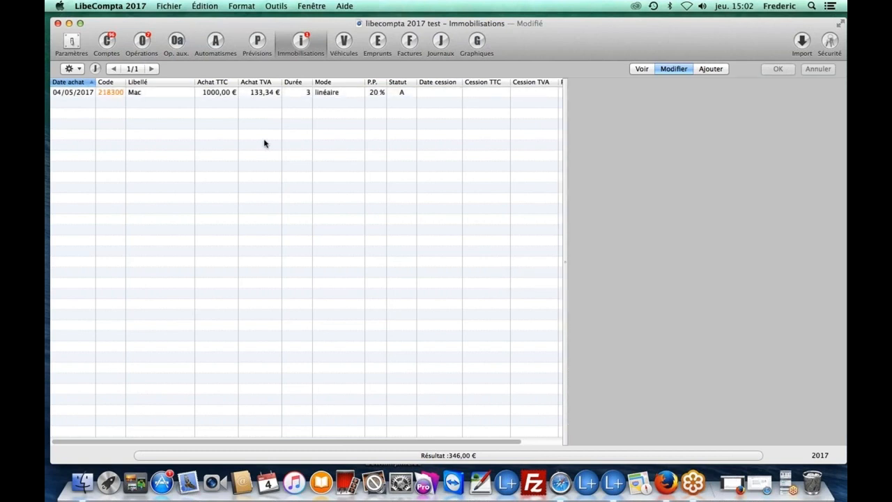
click(324, 99)
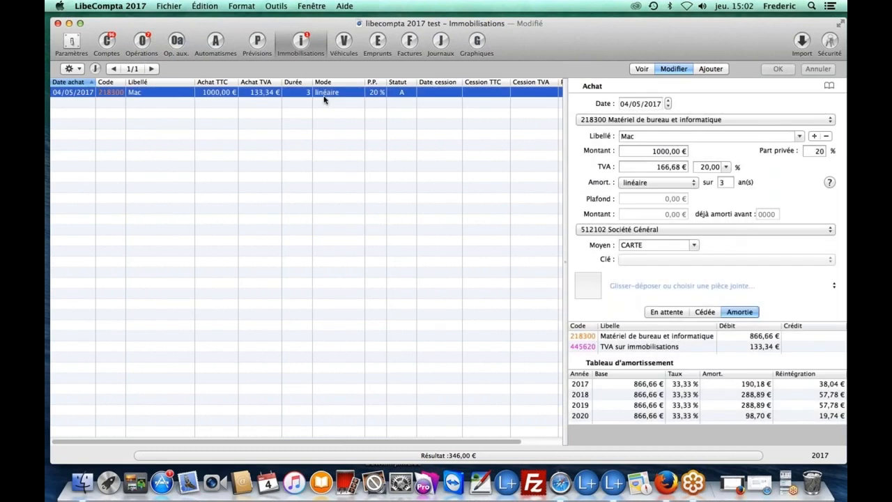
click(412, 268)
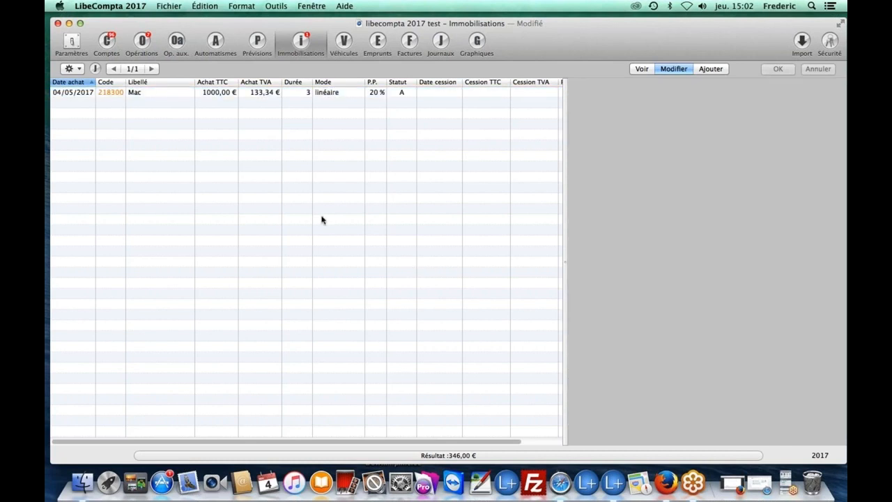
Step: Mark the Mac asset as Cédée and enter a disposal amount of 600 €
click(132, 94)
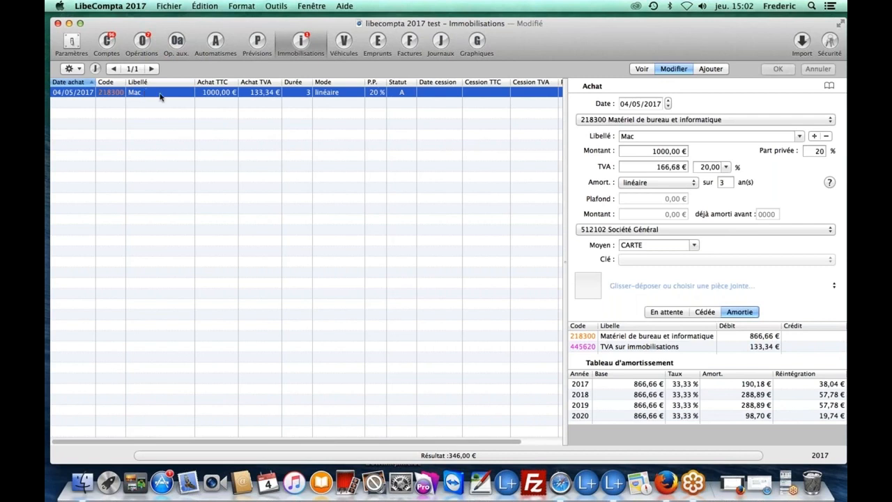
click(701, 313)
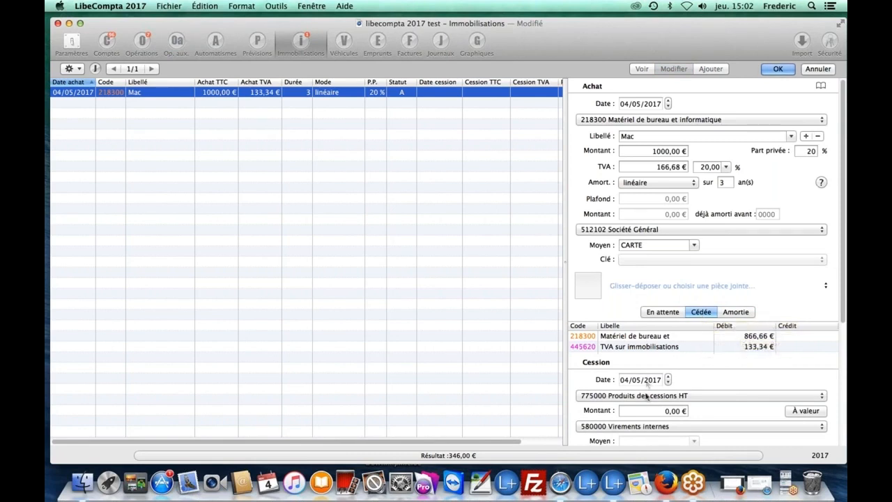
click(645, 411)
drag(672, 412, 689, 412)
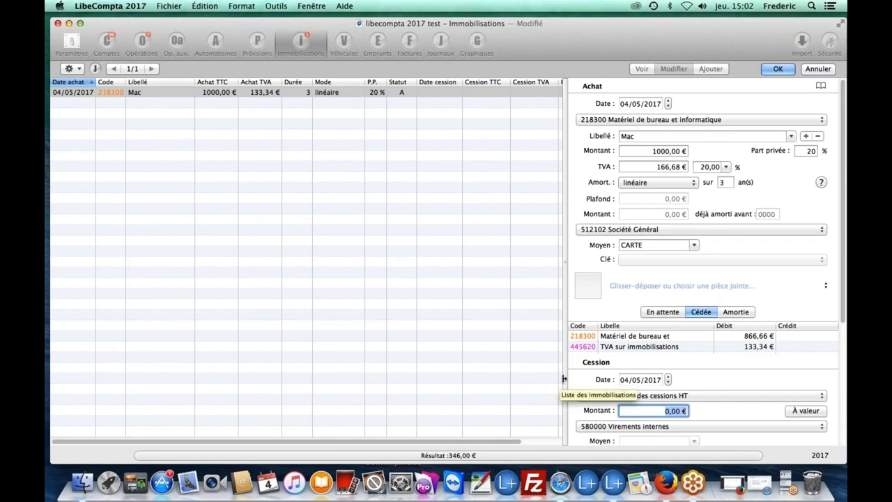
text(600)
Step: Try the asset's book value as disposal amount, and set the amount back to 600 €
click(805, 412)
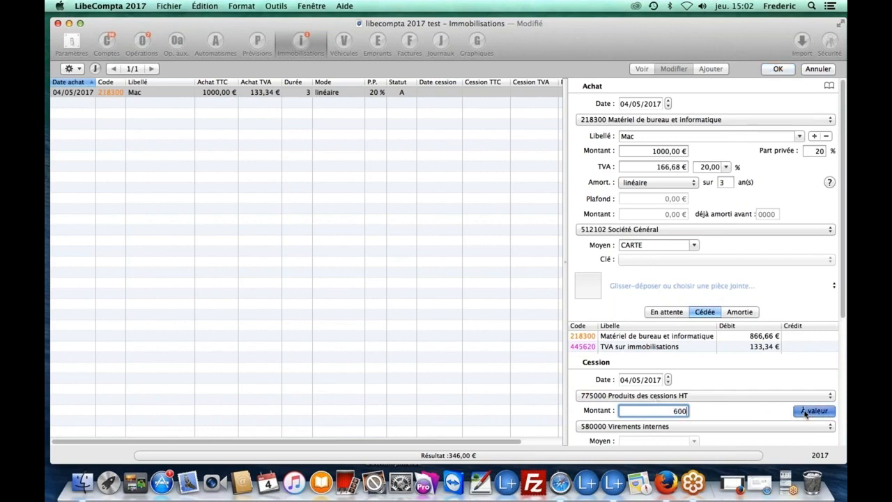
click(802, 413)
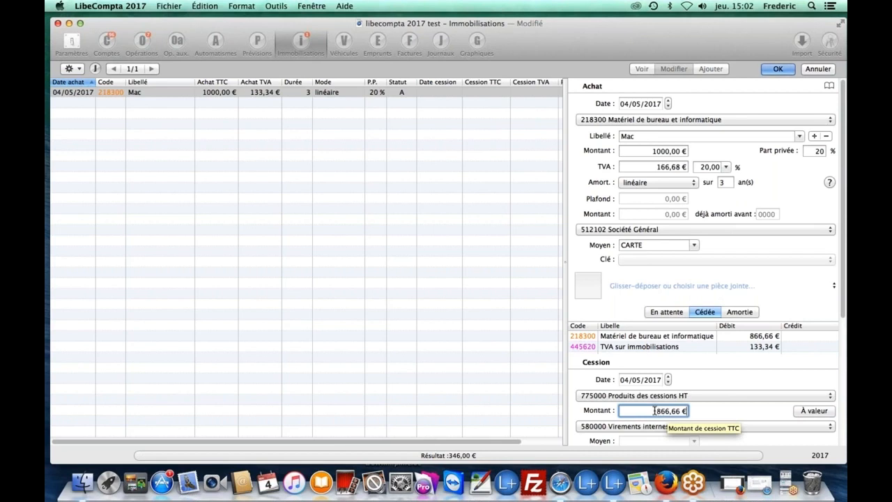
drag(655, 411, 681, 412)
text(600€)
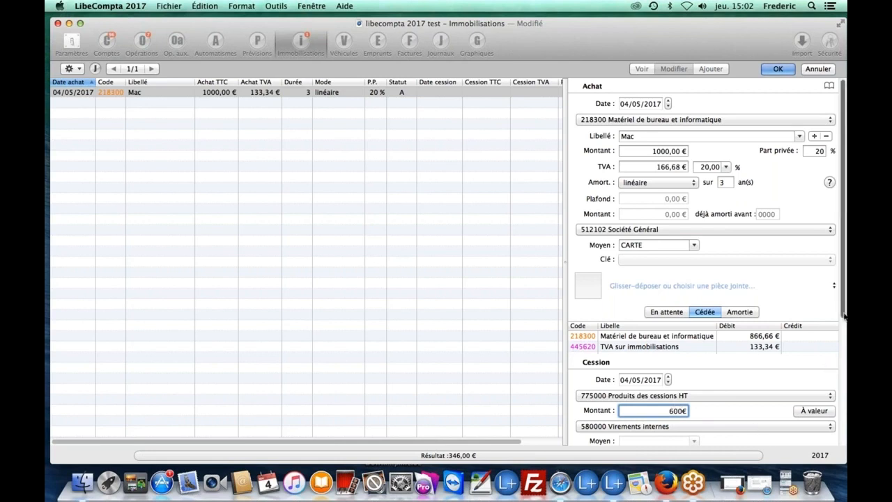
Step: Choose 512102 Société Général as the receiving account with CHÈQUE as payment method, and save the disposal
scroll(839, 396, down, 4)
click(643, 294)
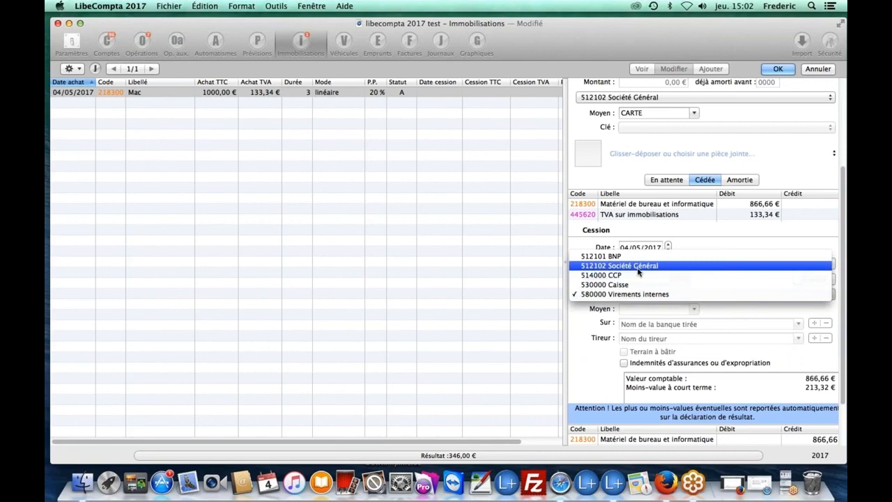
click(639, 267)
click(657, 309)
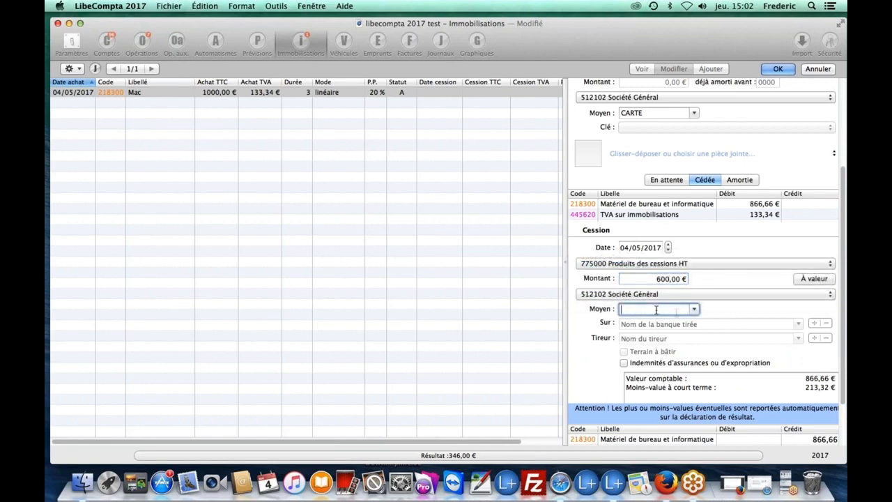
click(664, 333)
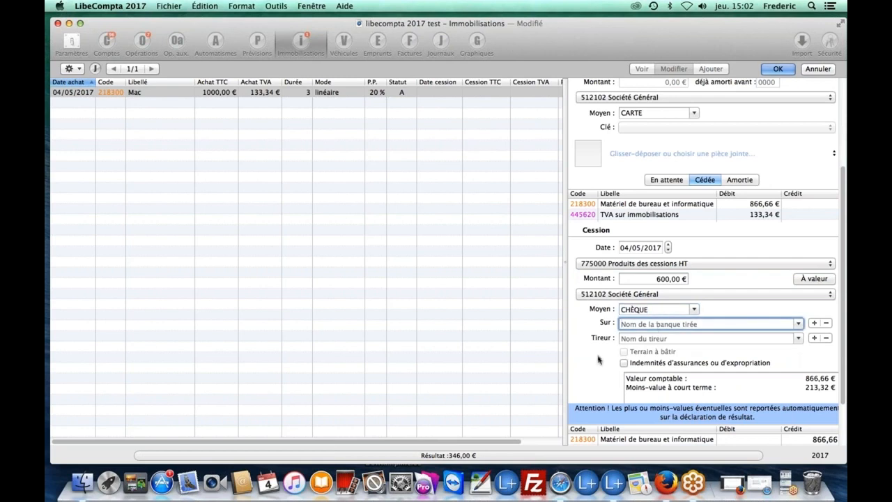
scroll(594, 355, down, 3)
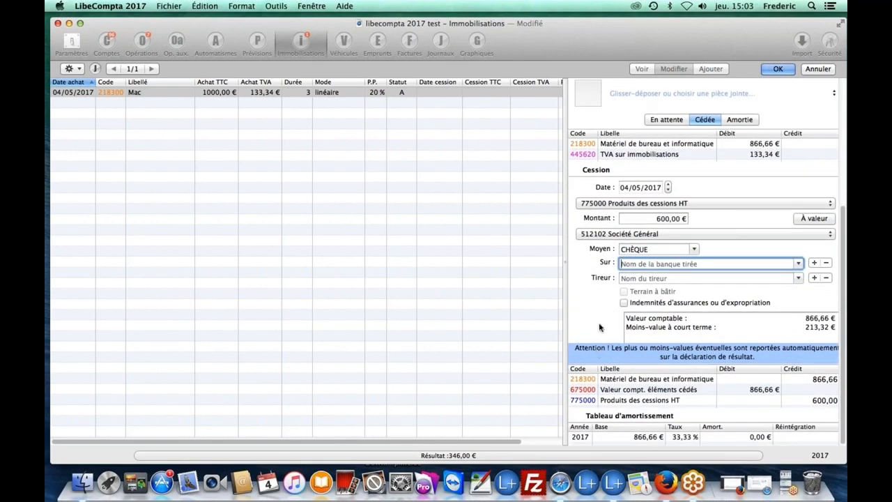
click(777, 69)
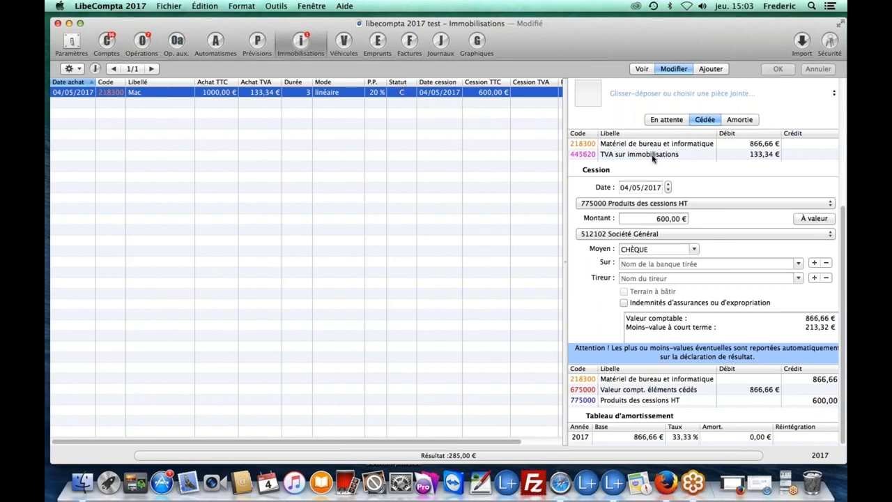
Step: Switch the Mac asset to view mode and look over the available help and support options
click(641, 69)
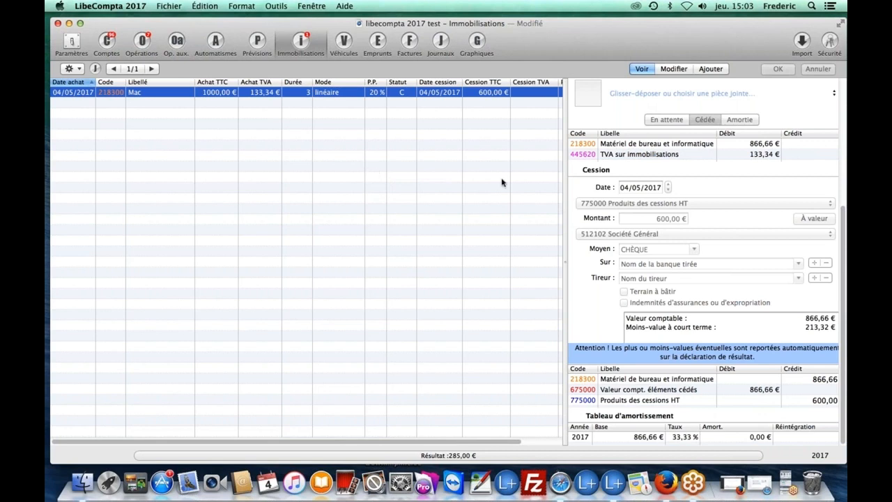
click(345, 6)
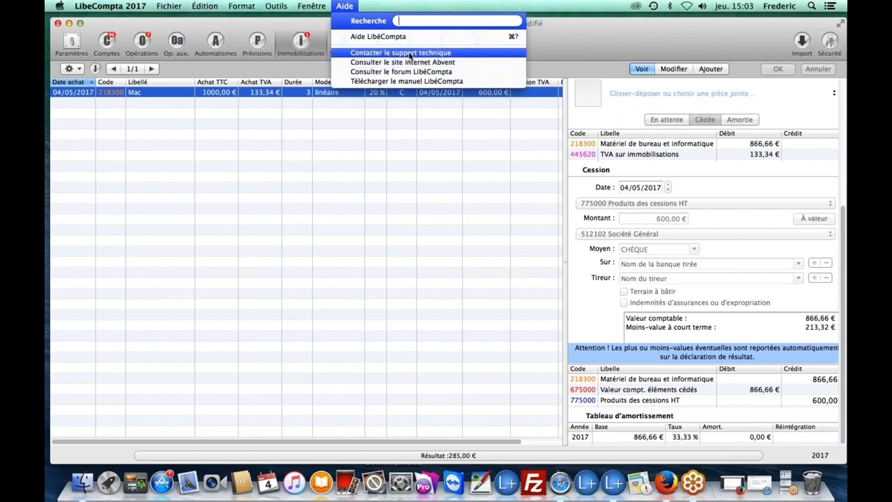
click(387, 194)
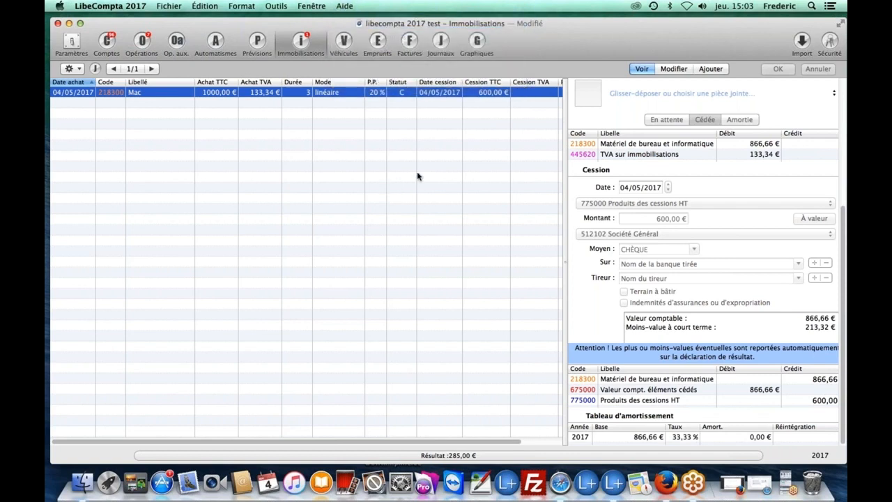
click(792, 492)
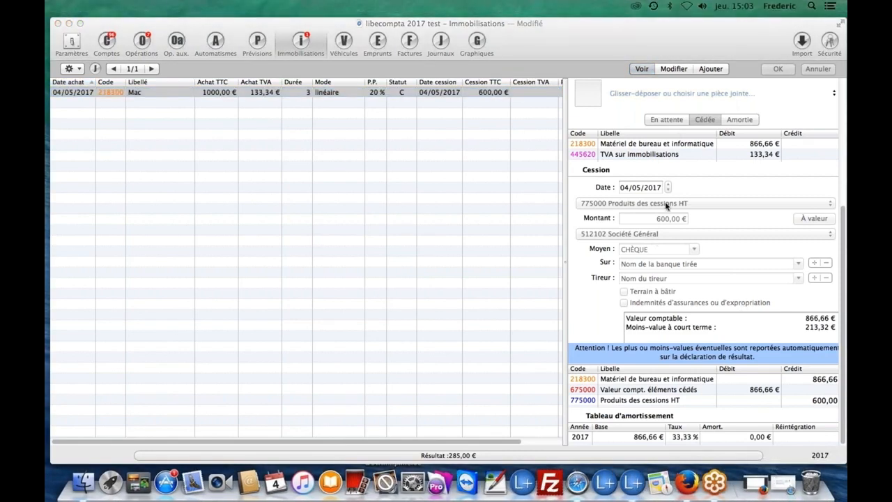